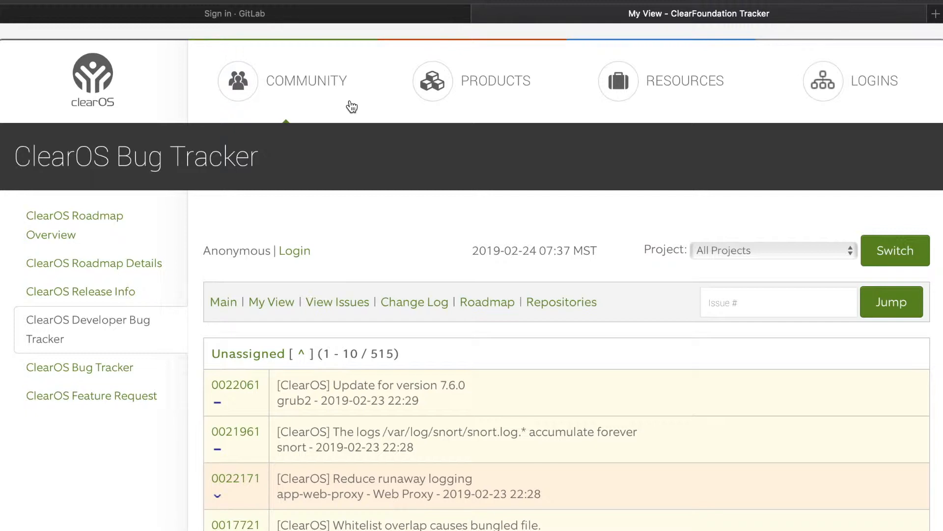
{"action": "scroll", "coordinate": [352, 106], "scroll_direction": "down", "scroll_amount": 5}
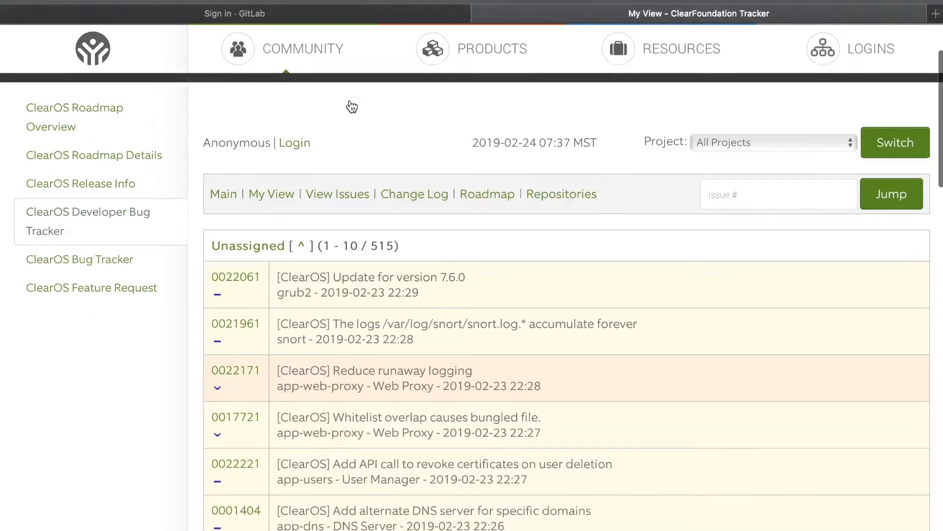
{"action": "scroll", "coordinate": [352, 107], "scroll_direction": "up", "scroll_amount": 5}
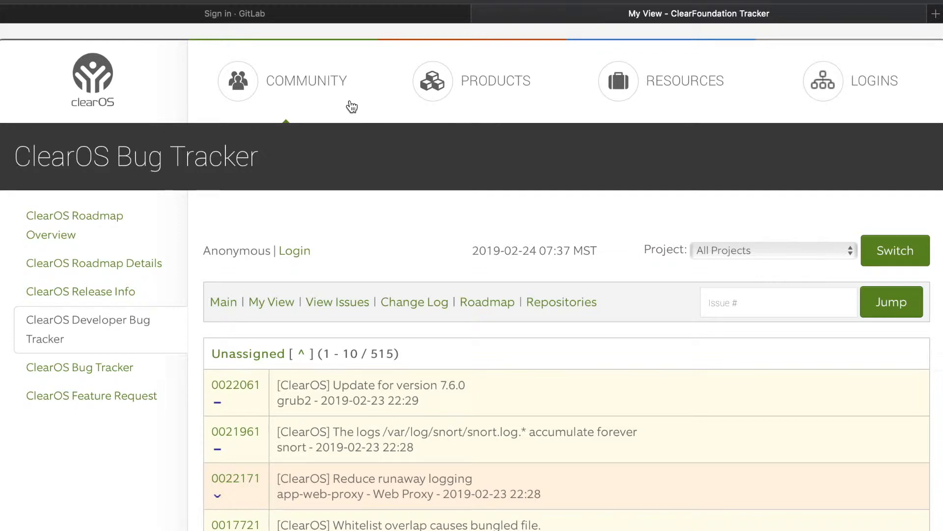
Step: Switch to the GitLab sign-in page and review its registration form and third-party sign-in options
{"action": "left_click", "coordinate": [251, 18]}
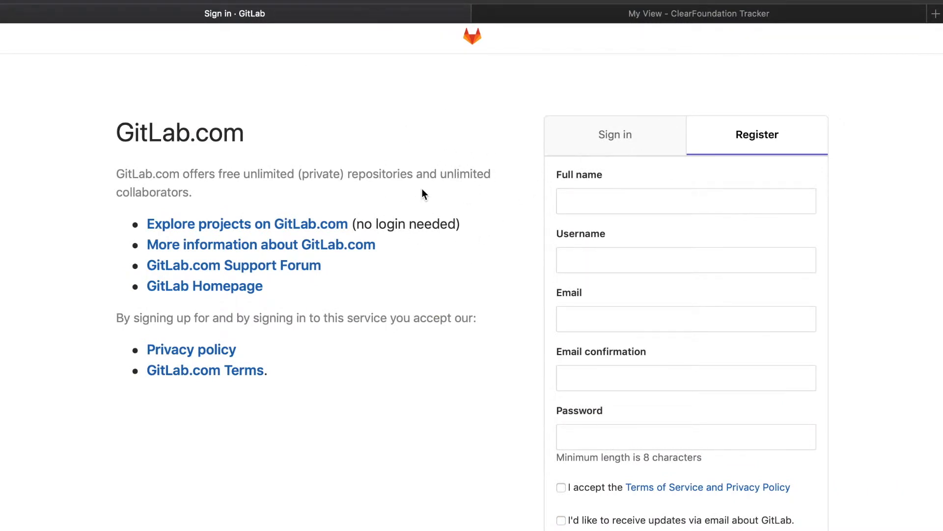
{"action": "left_click", "coordinate": [641, 147]}
{"action": "left_click", "coordinate": [734, 132]}
{"action": "scroll", "coordinate": [628, 237], "scroll_direction": "down", "scroll_amount": 7}
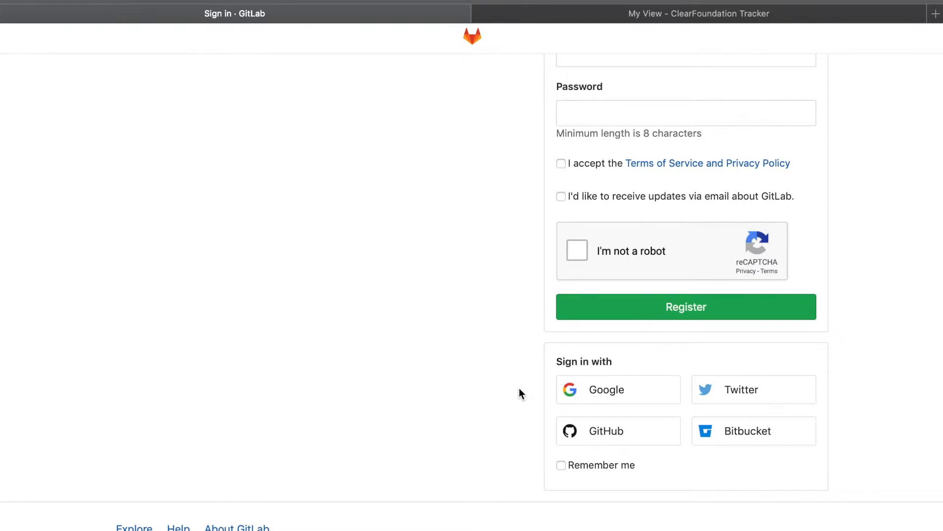
{"action": "scroll", "coordinate": [519, 389], "scroll_direction": "up", "scroll_amount": 7}
{"action": "scroll", "coordinate": [519, 388], "scroll_direction": "down", "scroll_amount": 5}
{"action": "scroll", "coordinate": [519, 393], "scroll_direction": "up", "scroll_amount": 5}
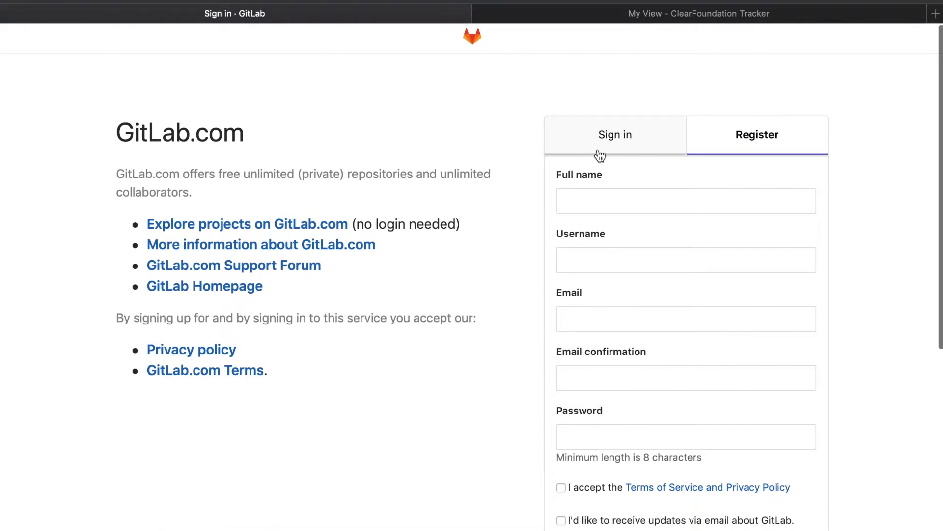
Step: Sign in to GitLab with the existing account and open the ClearOS group at gitlab.com/clearos
{"action": "left_click", "coordinate": [608, 151]}
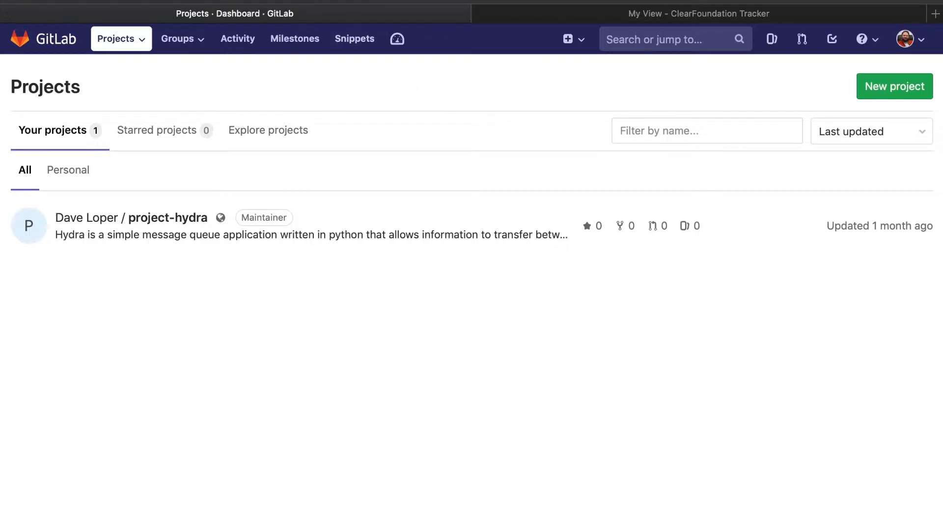
{"action": "left_click", "coordinate": [530, 0]}
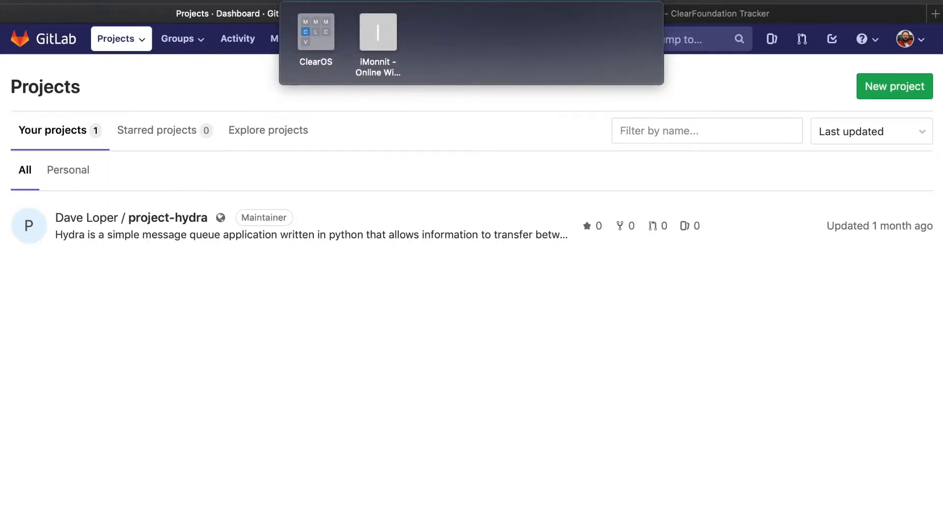
{"action": "type", "text": "gi"}
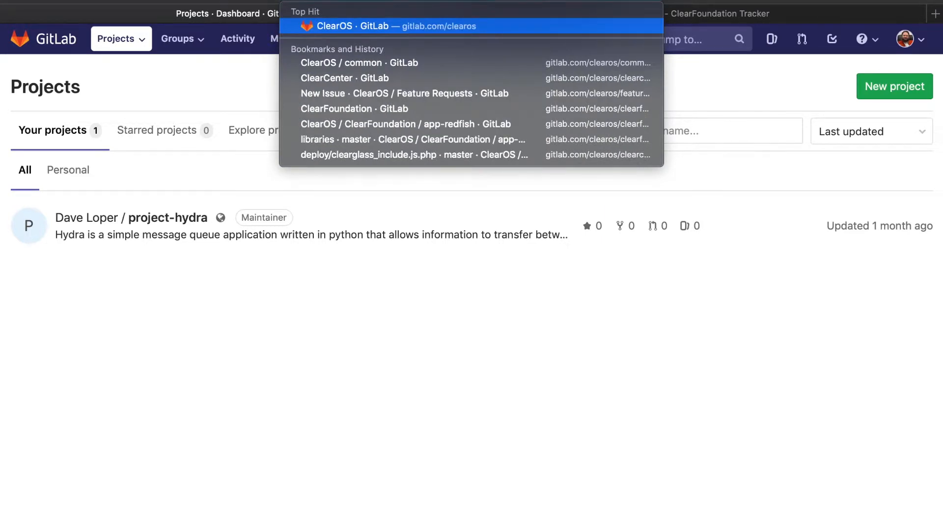
{"action": "key", "text": "Return"}
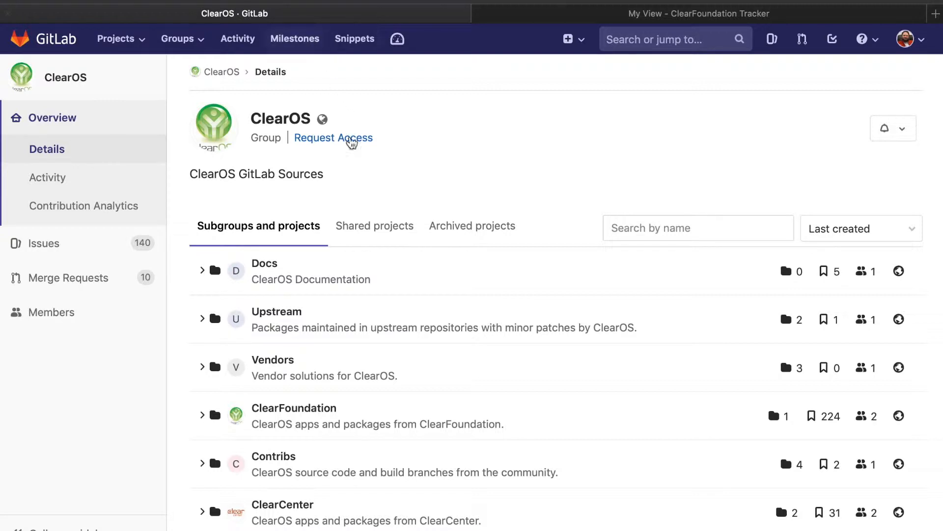
Step: Look through the ClearOS group's subgroups and projects and its group-level issues entry
{"action": "scroll", "coordinate": [351, 171], "scroll_direction": "down", "scroll_amount": 5}
{"action": "scroll", "coordinate": [351, 170], "scroll_direction": "down", "scroll_amount": 4}
{"action": "scroll", "coordinate": [350, 169], "scroll_direction": "up", "scroll_amount": 7}
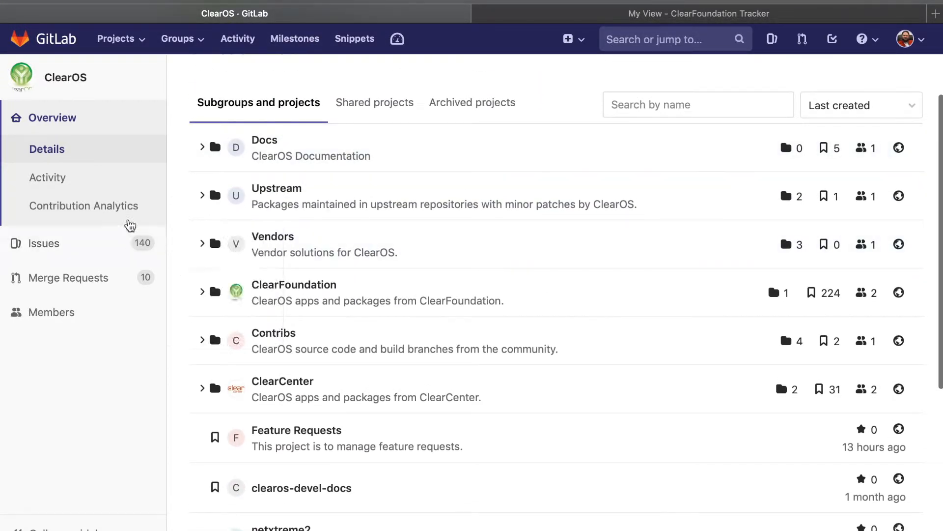
{"action": "mouse_move", "coordinate": [49, 250]}
{"action": "scroll", "coordinate": [278, 215], "scroll_direction": "down", "scroll_amount": 2}
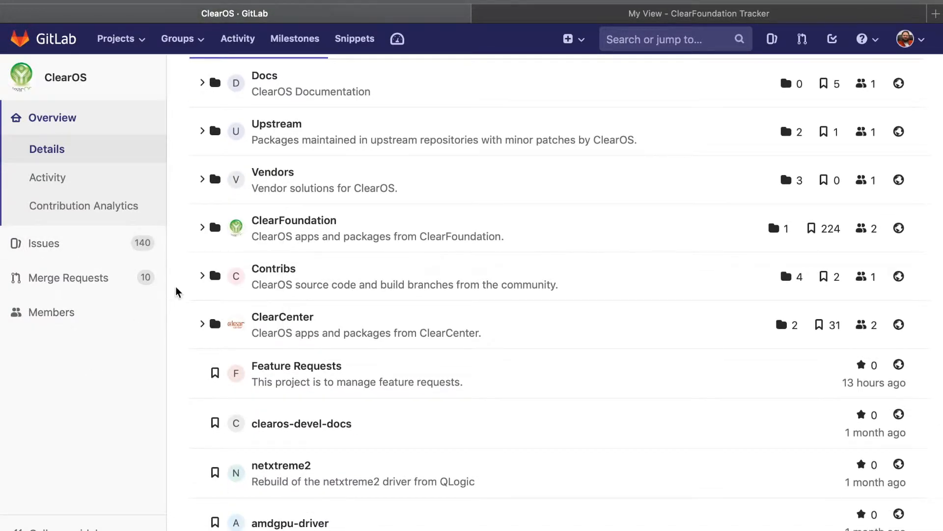
{"action": "mouse_move", "coordinate": [126, 246]}
{"action": "scroll", "coordinate": [128, 421], "scroll_direction": "up", "scroll_amount": 4}
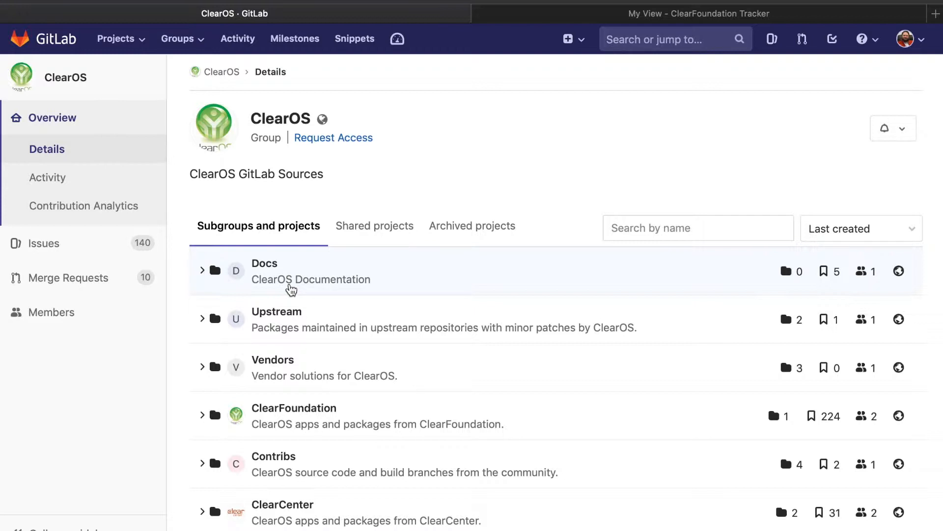
Step: Search the ClearOS group for "app-registration" and open that project
{"action": "left_click", "coordinate": [698, 228]}
{"action": "type", "text": "app"}
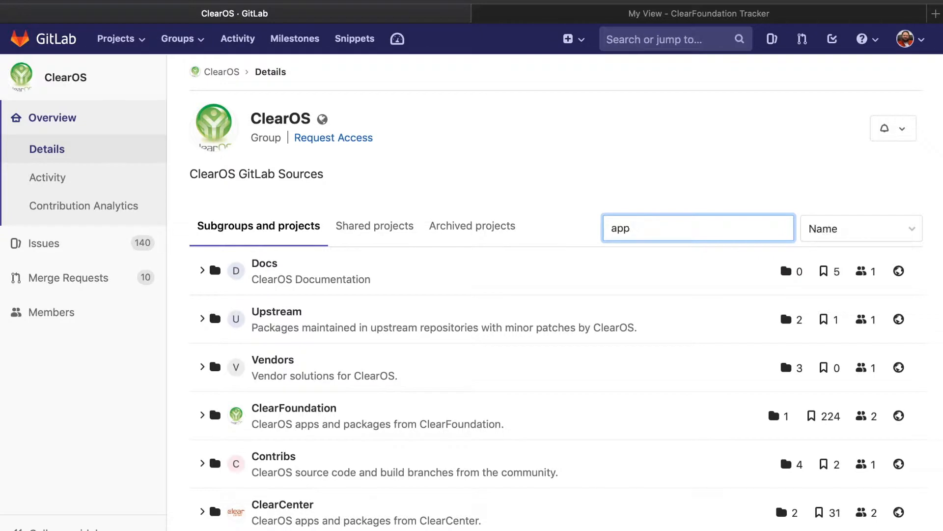
{"action": "type", "text": "-regist"}
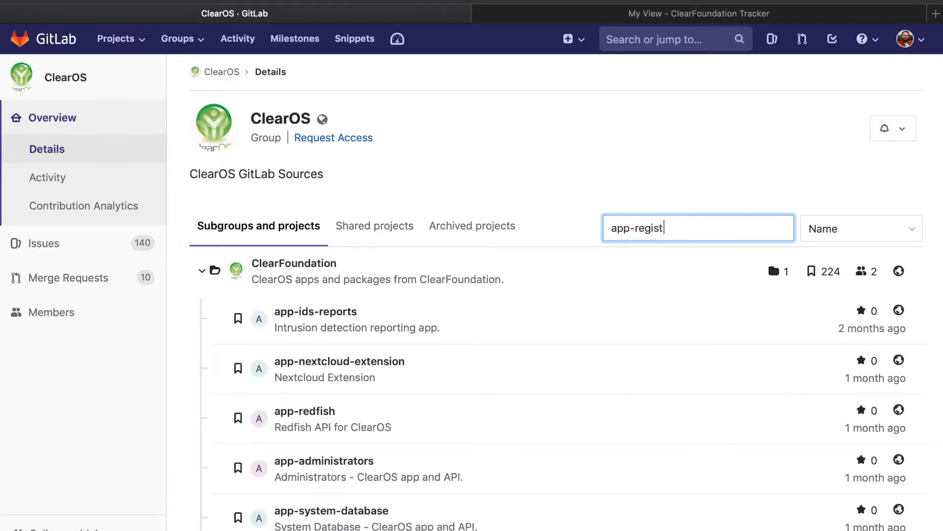
{"action": "type", "text": "ration"}
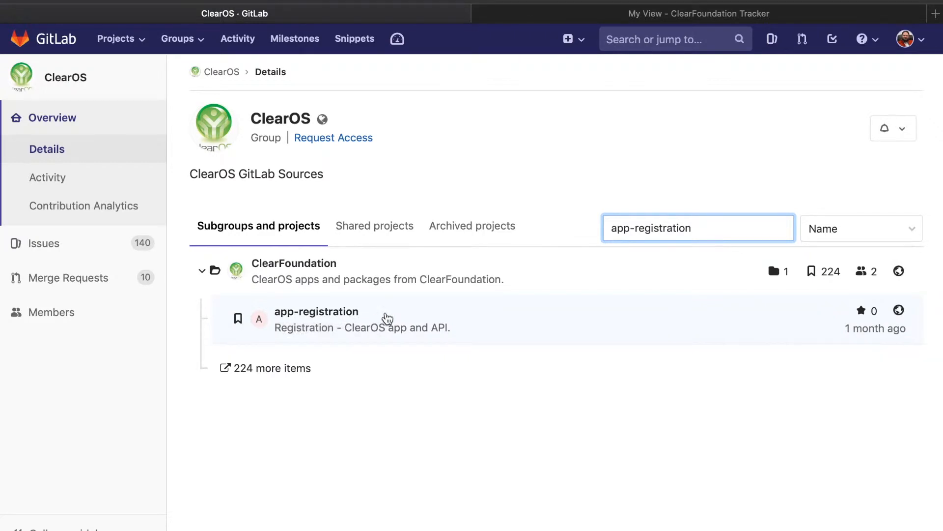
{"action": "left_click", "coordinate": [386, 317]}
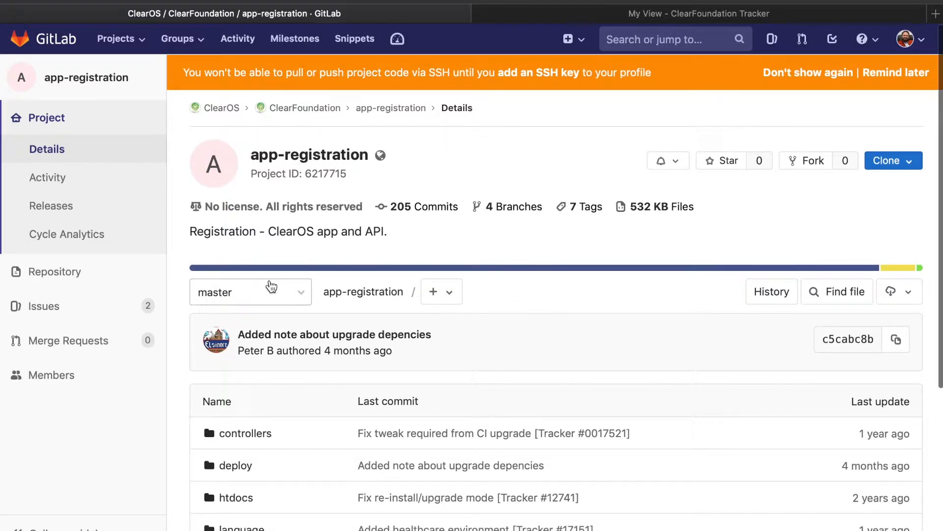
Step: Open the app-registration project's issue list and start a new issue
{"action": "mouse_move", "coordinate": [94, 305]}
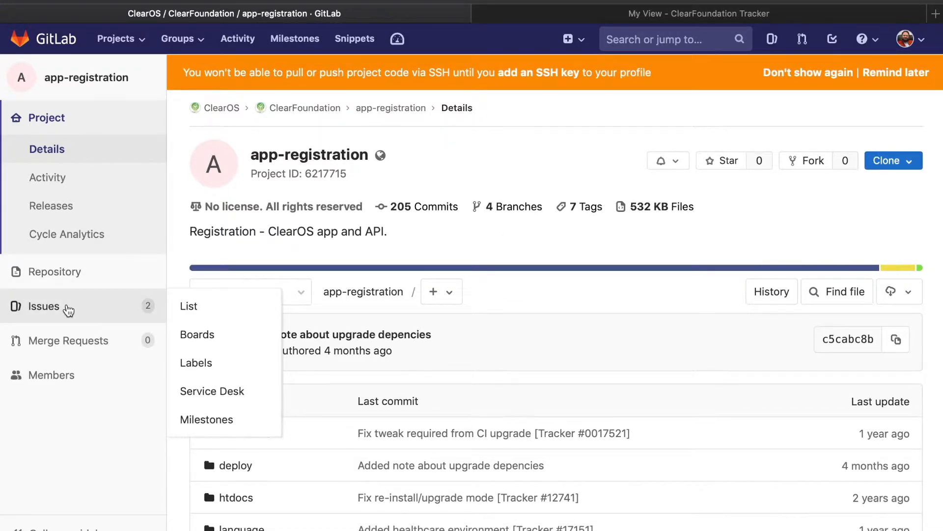
{"action": "left_click", "coordinate": [68, 309]}
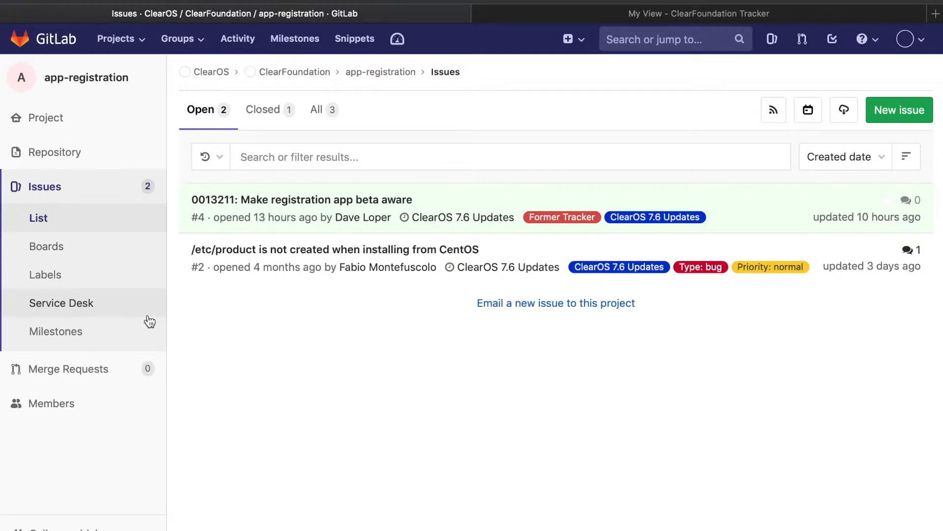
{"action": "left_click", "coordinate": [898, 111]}
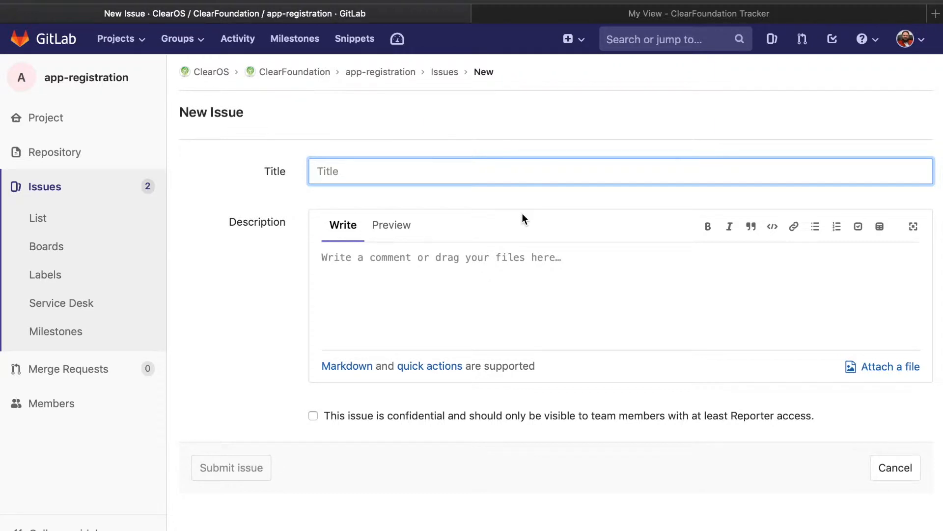
Step: Title the new issue "Test issue with registration"
{"action": "type", "text": "Test iiss"}
{"action": "key", "text": "BackSpace"}
{"action": "key", "text": "BackSpace"}
{"action": "key", "text": "BackSpace"}
{"action": "key", "text": "BackSpace"}
{"action": "type", "text": "issue with registration"}
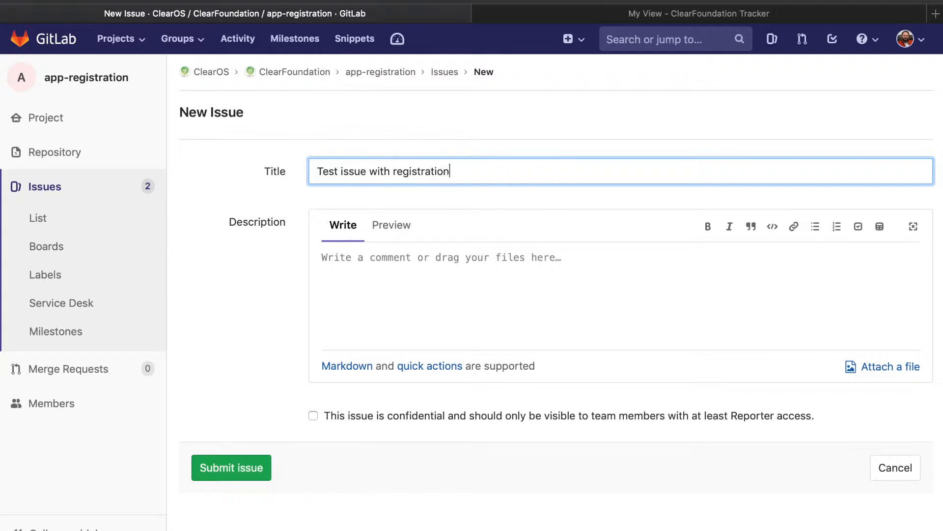
Step: Enter the issue description "test issue. Please delete" and submit the issue
{"action": "left_click", "coordinate": [451, 269]}
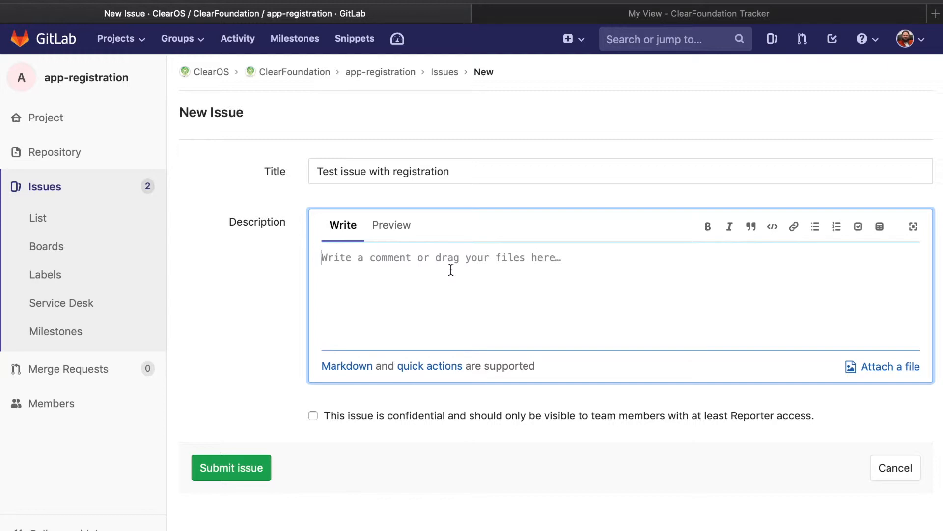
{"action": "type", "text": "test "}
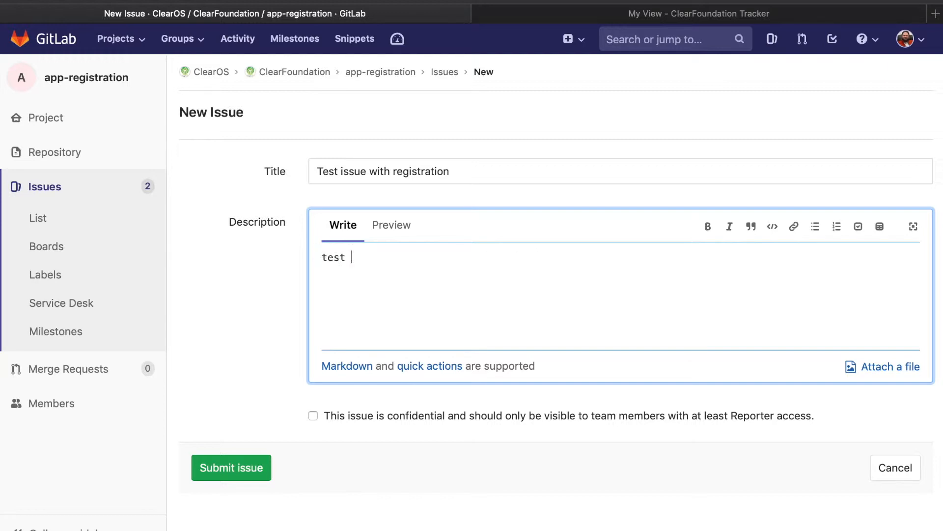
{"action": "type", "text": "issue. Please delete"}
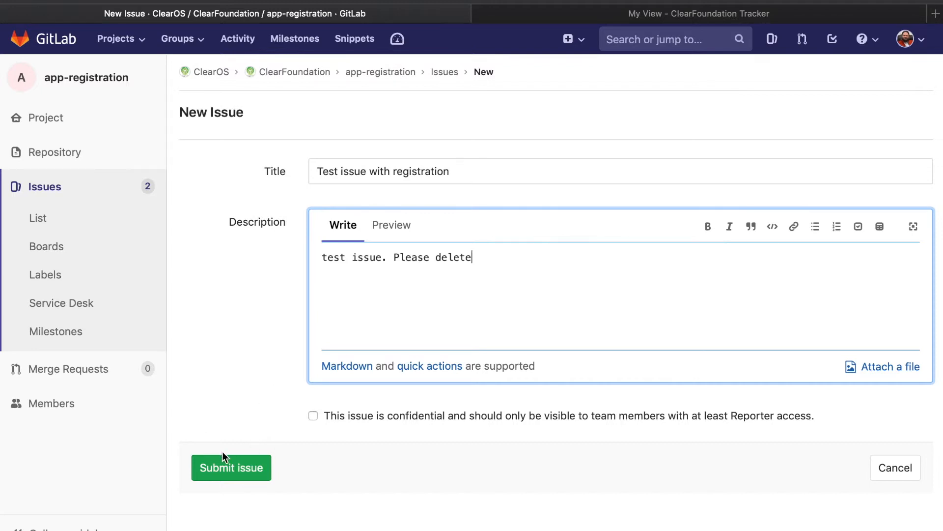
{"action": "left_click", "coordinate": [209, 467]}
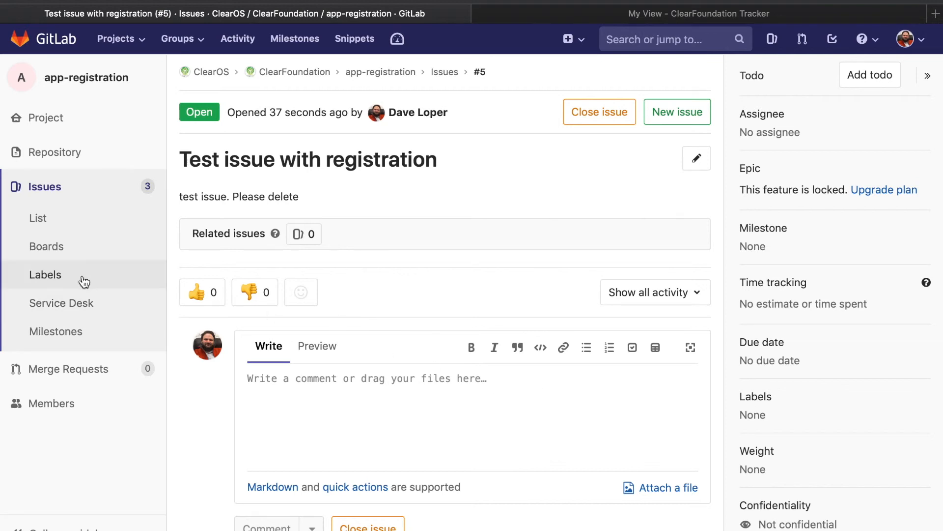
Step: View the app-registration project's issue list, issue board, labels and milestones
{"action": "left_click", "coordinate": [78, 221]}
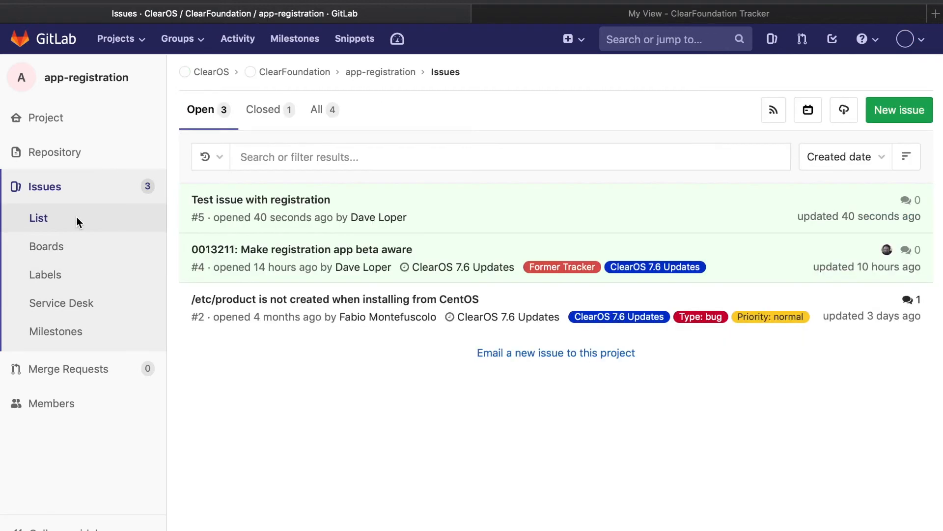
{"action": "left_click", "coordinate": [73, 251]}
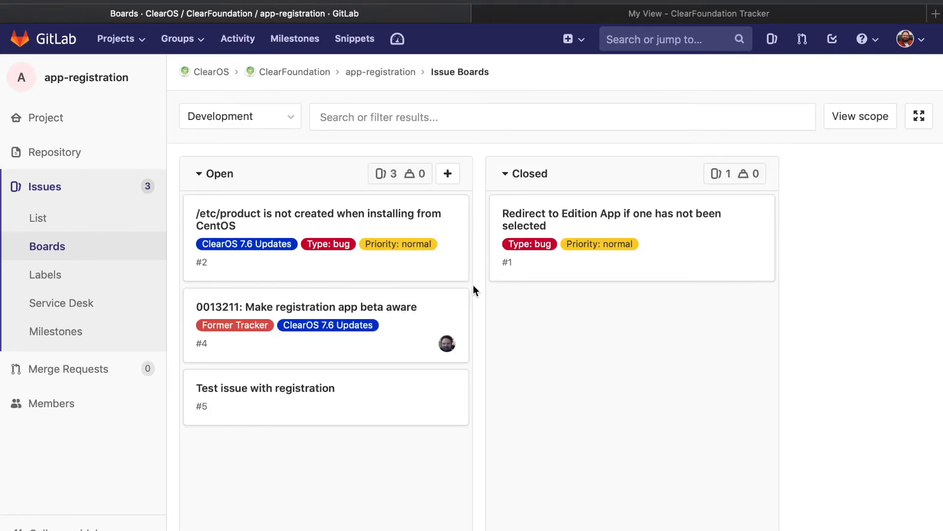
{"action": "left_click", "coordinate": [72, 281]}
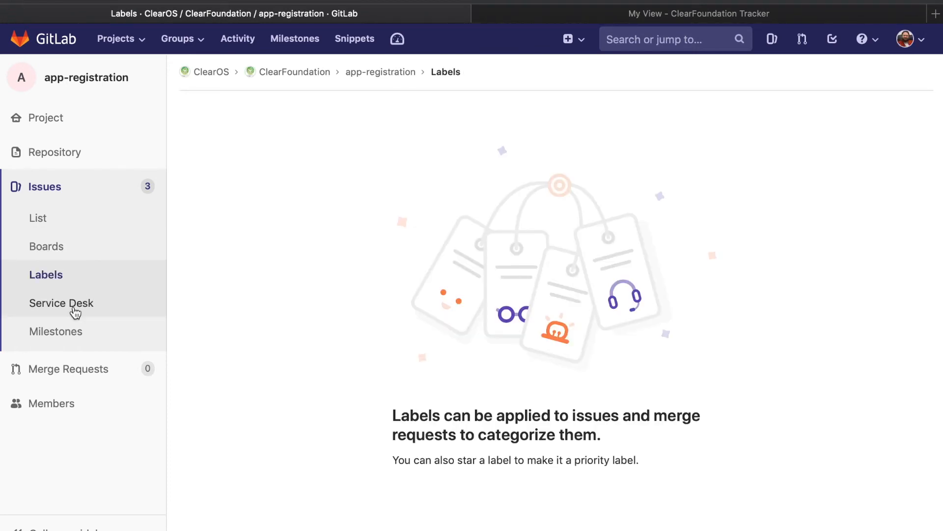
{"action": "left_click", "coordinate": [75, 332]}
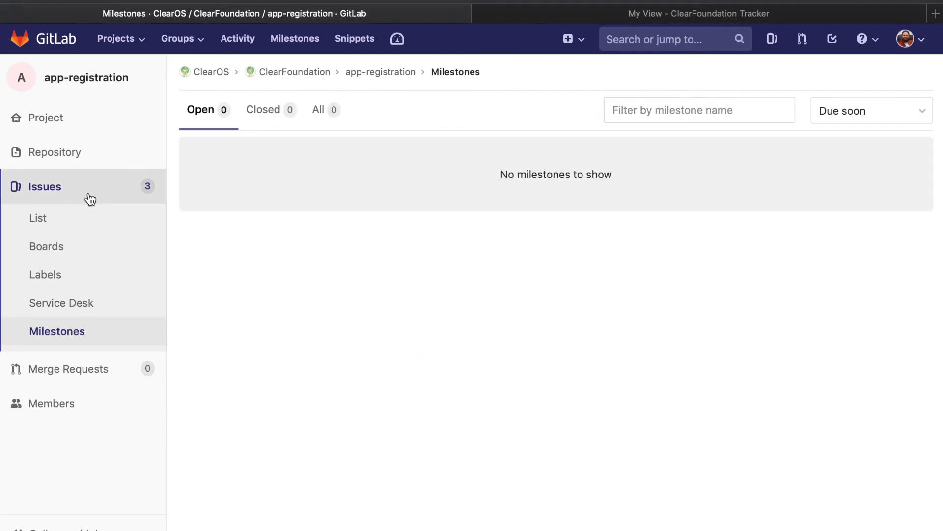
{"action": "left_click", "coordinate": [67, 188]}
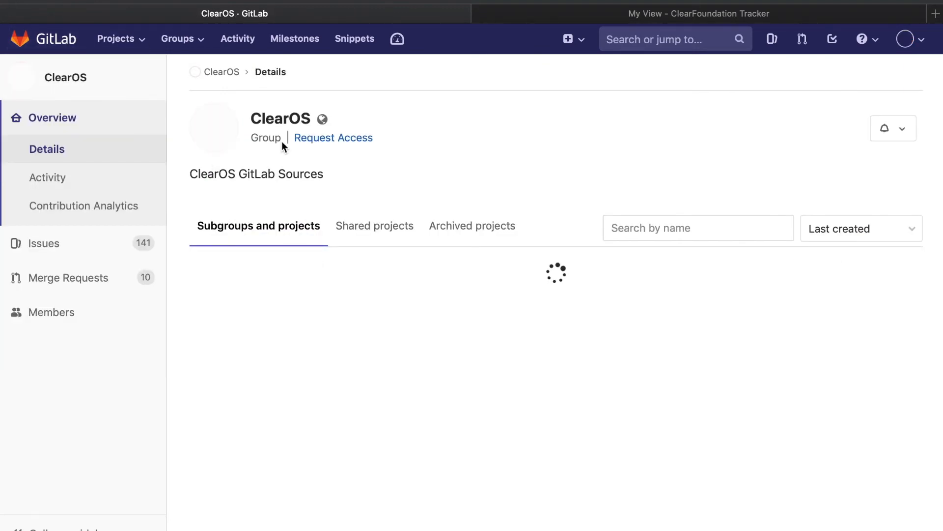
Step: Find the Feature Requests project in the ClearOS group and open its issue list
{"action": "scroll", "coordinate": [283, 143], "scroll_direction": "down", "scroll_amount": 3}
{"action": "scroll", "coordinate": [281, 140], "scroll_direction": "down", "scroll_amount": 3}
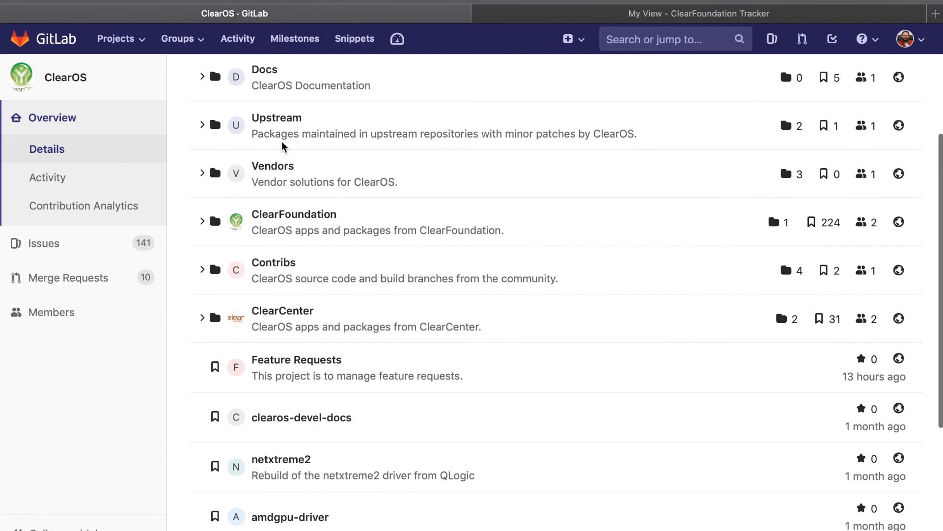
{"action": "scroll", "coordinate": [282, 143], "scroll_direction": "up", "scroll_amount": 1}
{"action": "scroll", "coordinate": [283, 146], "scroll_direction": "up", "scroll_amount": 5}
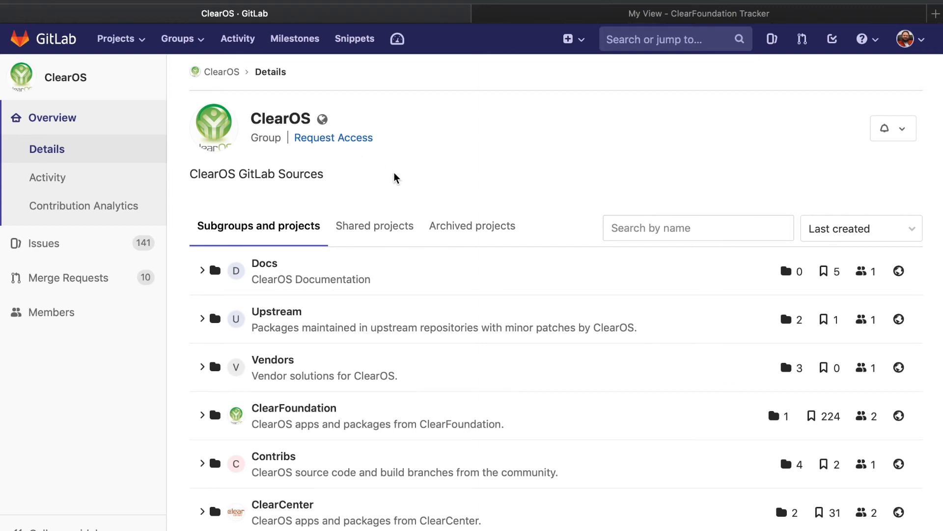
{"action": "scroll", "coordinate": [396, 177], "scroll_direction": "down", "scroll_amount": 7}
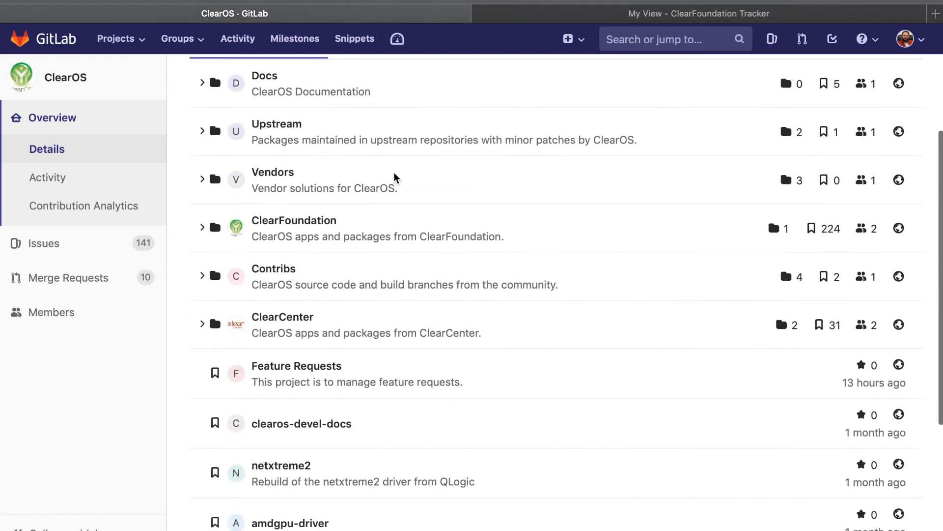
{"action": "scroll", "coordinate": [388, 271], "scroll_direction": "up", "scroll_amount": 3}
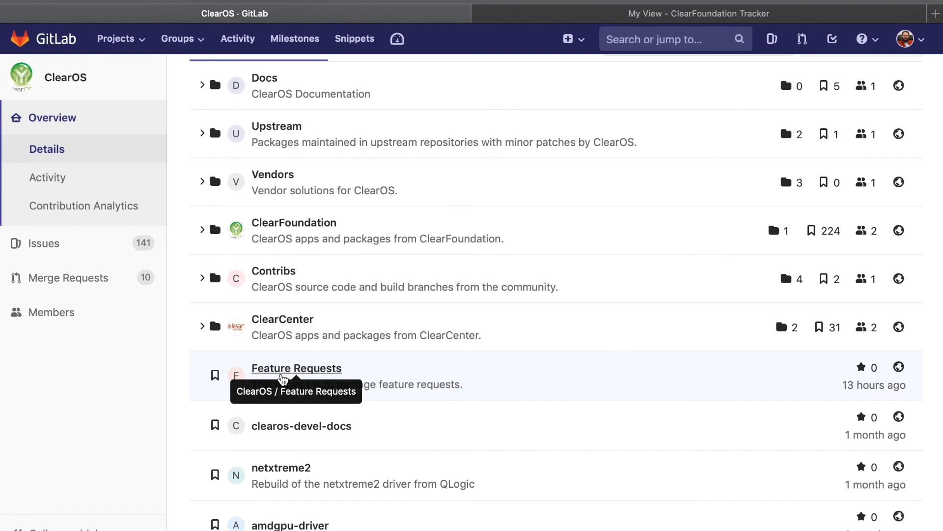
{"action": "left_click", "coordinate": [282, 376]}
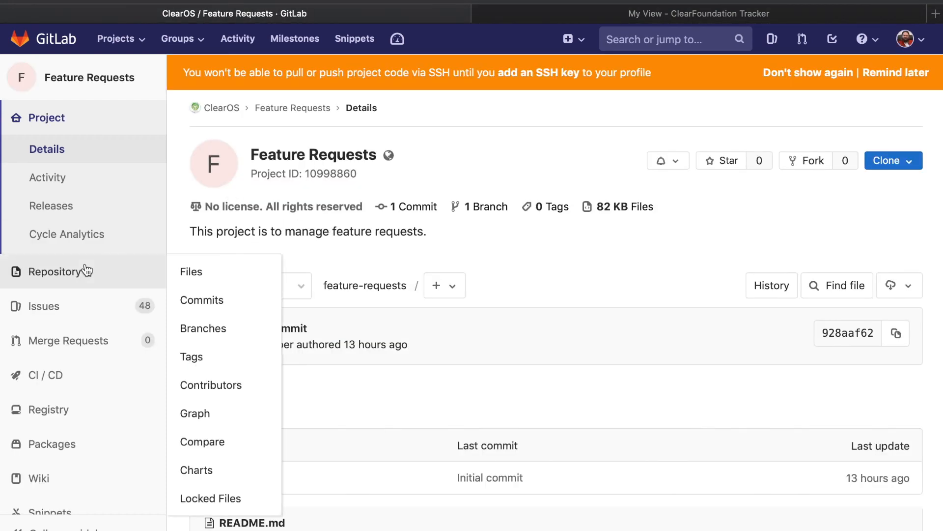
{"action": "mouse_move", "coordinate": [62, 308]}
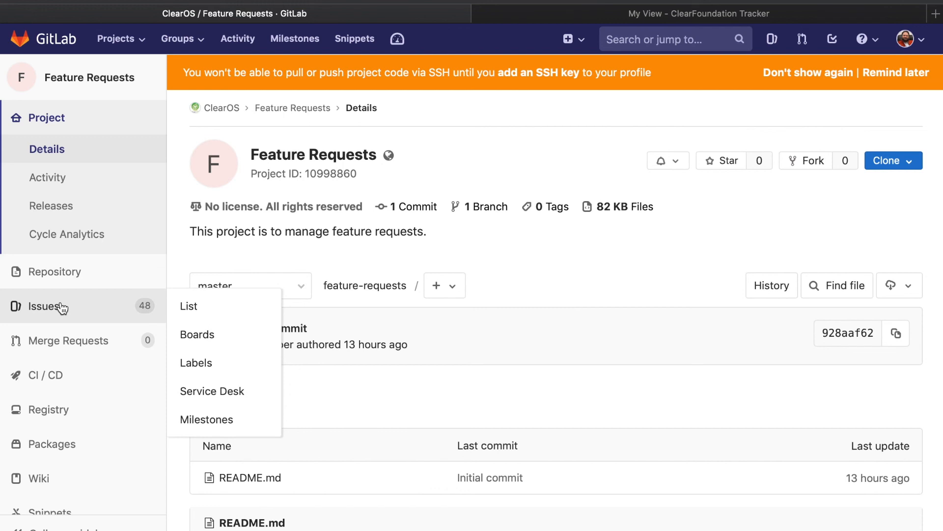
{"action": "left_click", "coordinate": [61, 303]}
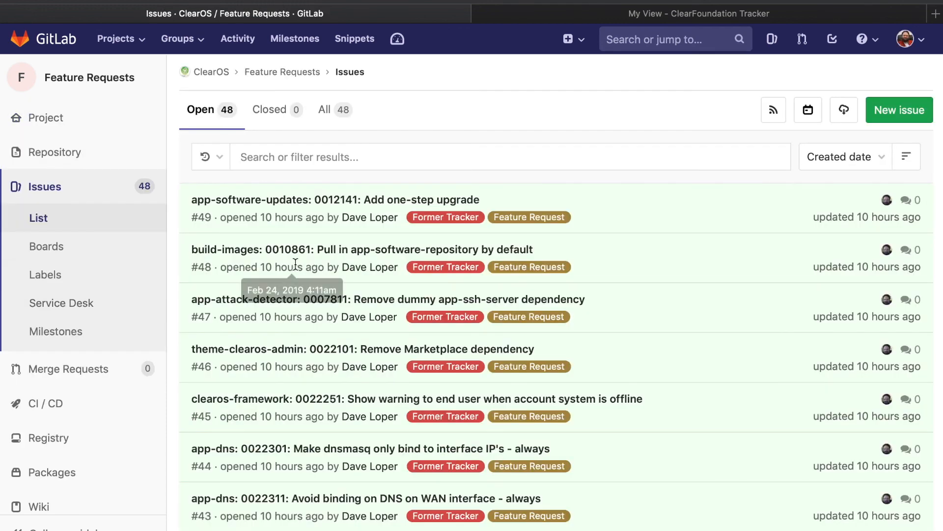